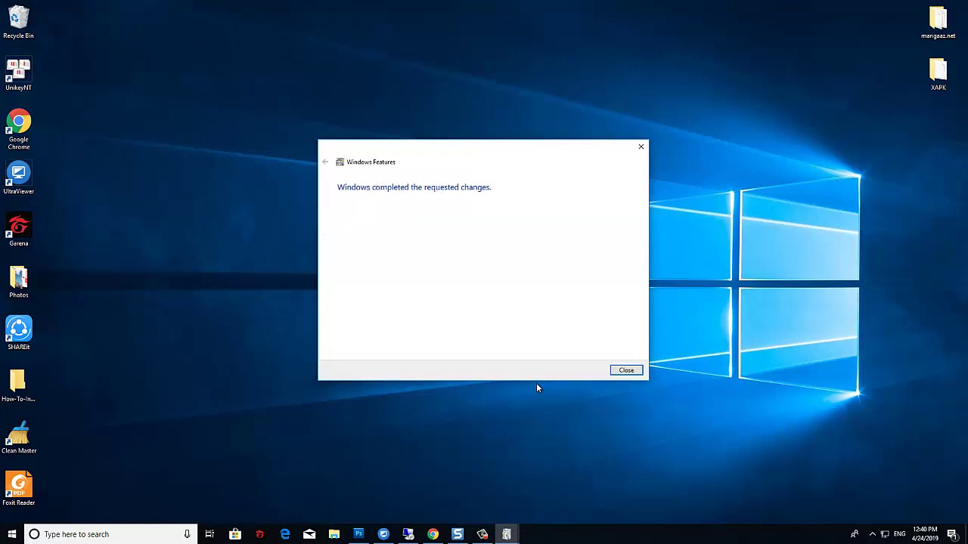
Close the completed Windows Features dialog and bring up the power options for rebooting Windows
{"action": "left_click", "coordinate": [637, 370]}
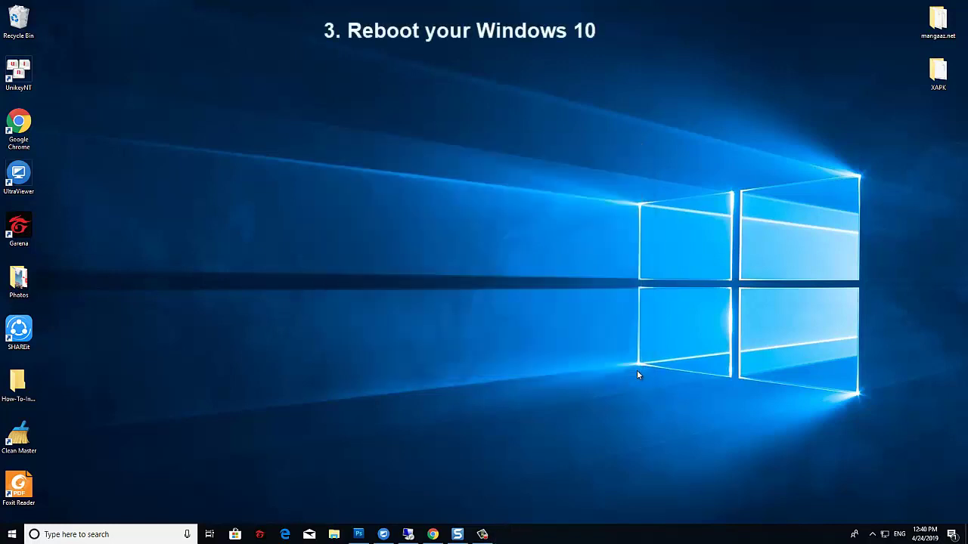
{"action": "left_click", "coordinate": [13, 535]}
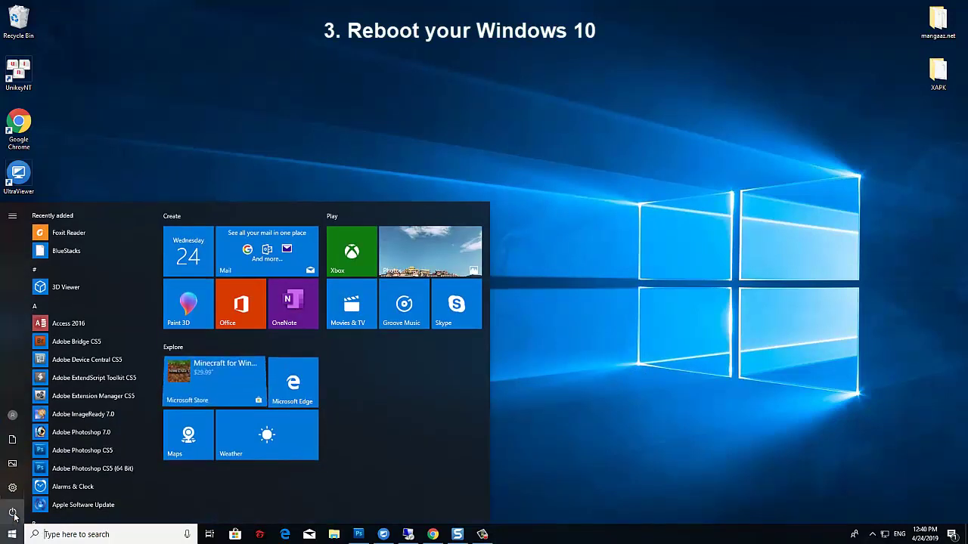
{"action": "left_click", "coordinate": [12, 512]}
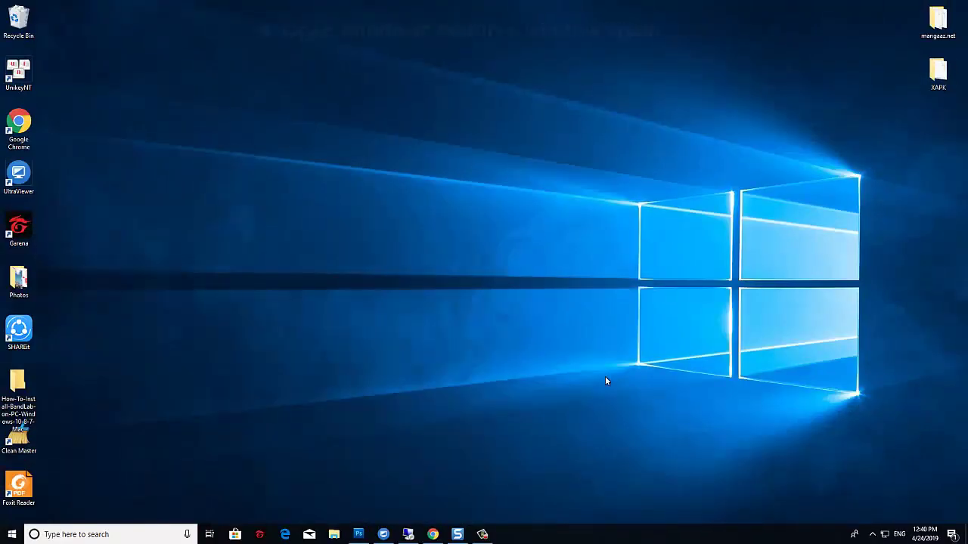
Search for "windows feature", open the Windows Features dialog and enable Microsoft Print to PDF
{"action": "left_click", "coordinate": [118, 536]}
{"action": "type", "text": "windows feature"}
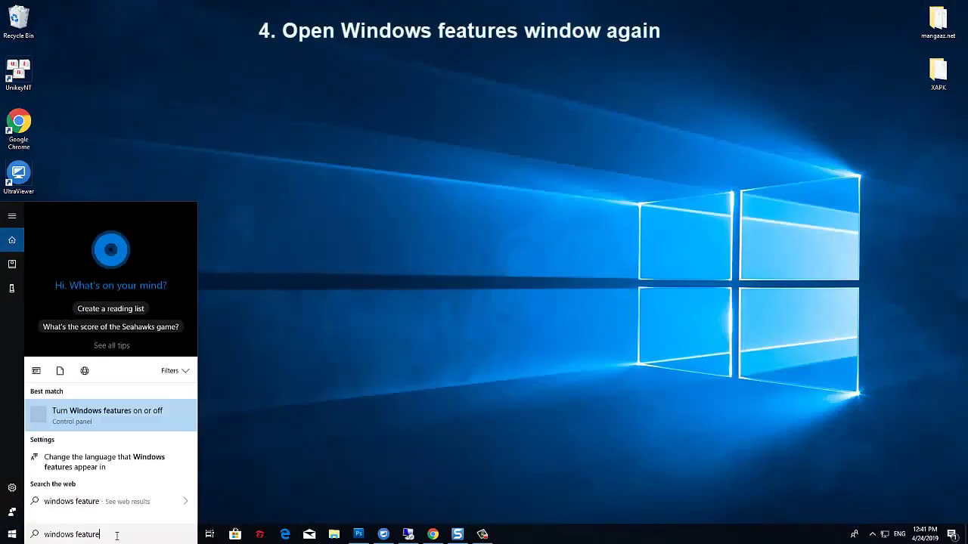
{"action": "left_click", "coordinate": [115, 270]}
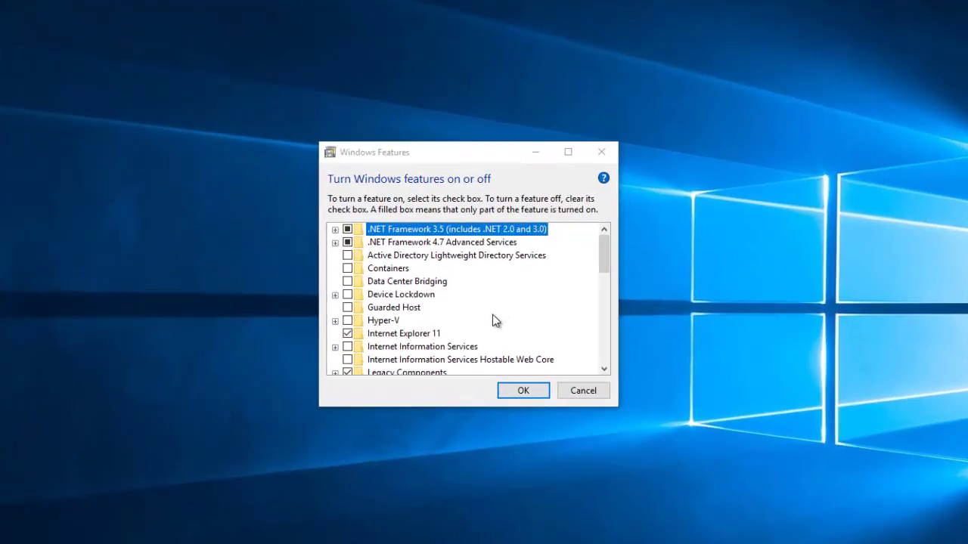
{"action": "scroll", "coordinate": [492, 314], "scroll_direction": "down", "scroll_amount": 2}
{"action": "scroll", "coordinate": [470, 371], "scroll_direction": "down", "scroll_amount": 1}
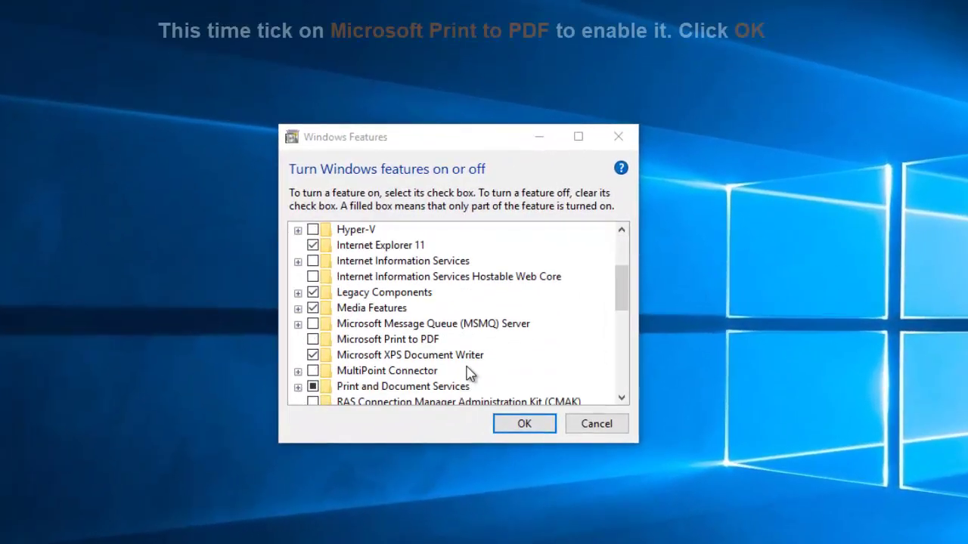
{"action": "left_click", "coordinate": [312, 340]}
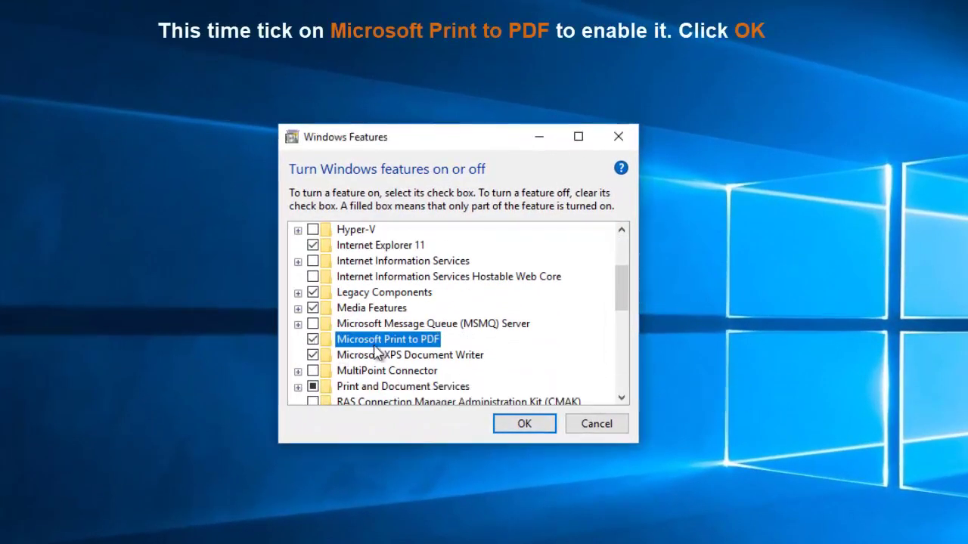
{"action": "left_click", "coordinate": [524, 424]}
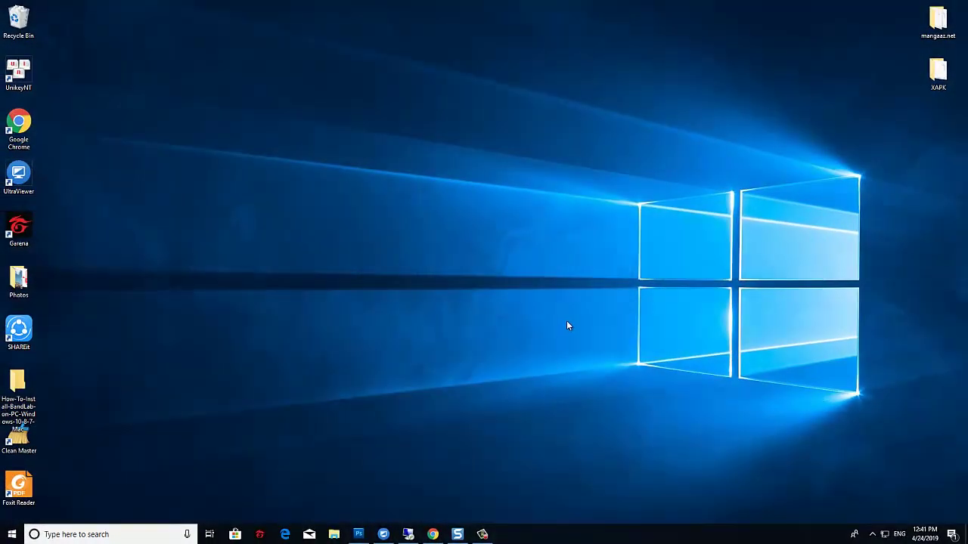
Search for "control", open Control Panel and show the Devices and Printers list
{"action": "left_click", "coordinate": [110, 529]}
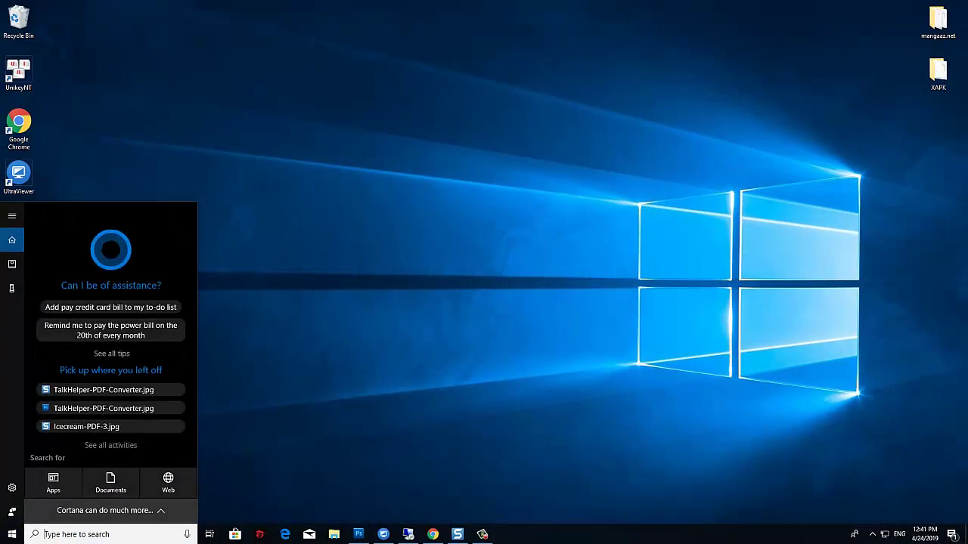
{"action": "type", "text": "control"}
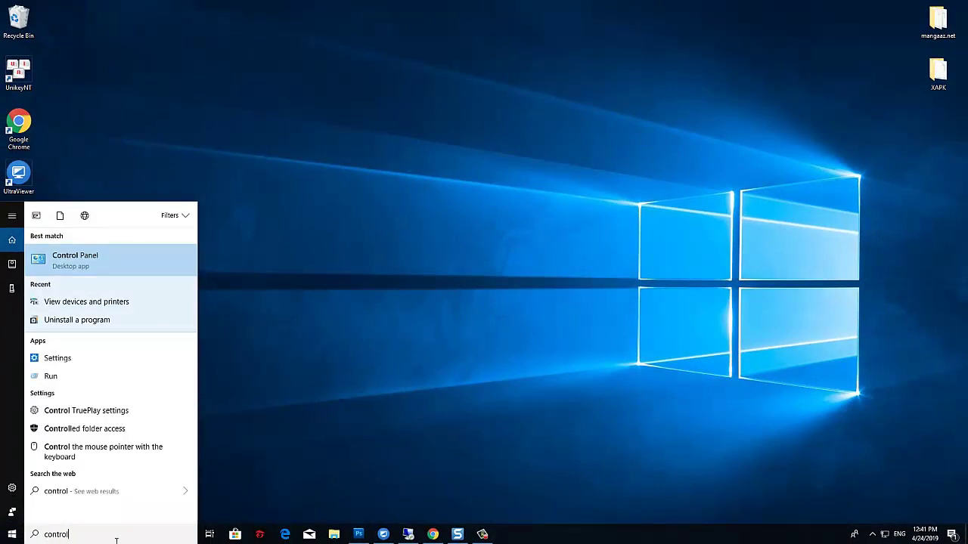
{"action": "left_click", "coordinate": [125, 267]}
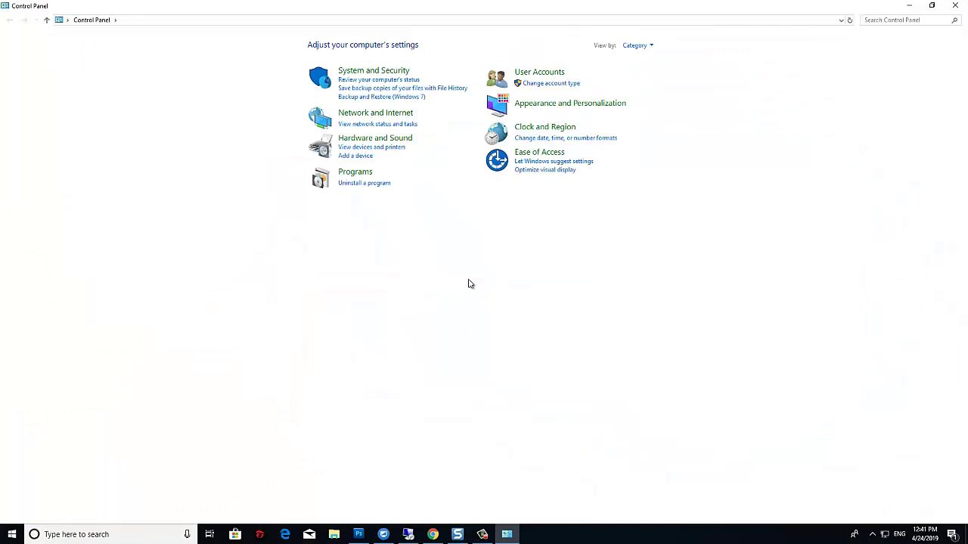
{"action": "left_click", "coordinate": [394, 148]}
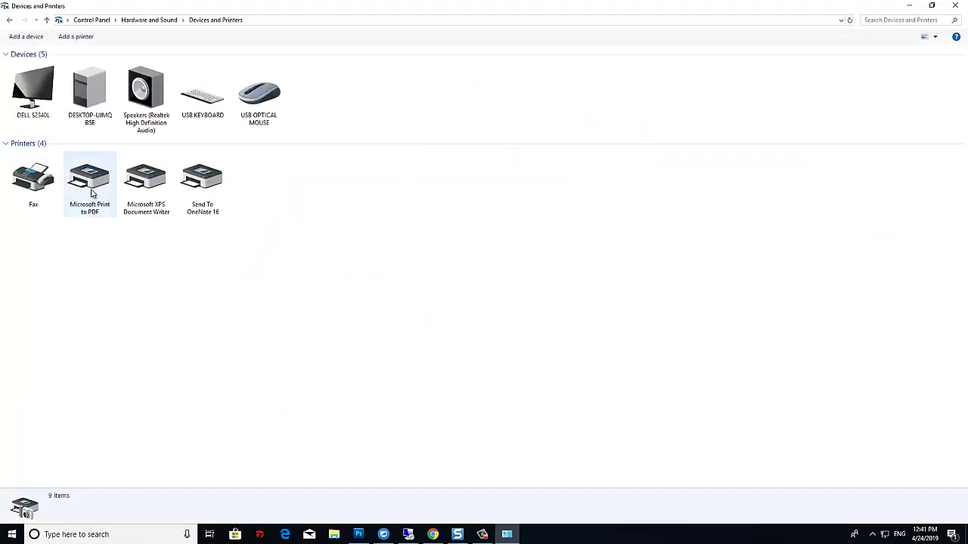
Set Microsoft Print to PDF as the default printer, accepting that Windows stops managing the default printer
{"action": "left_click", "coordinate": [96, 194]}
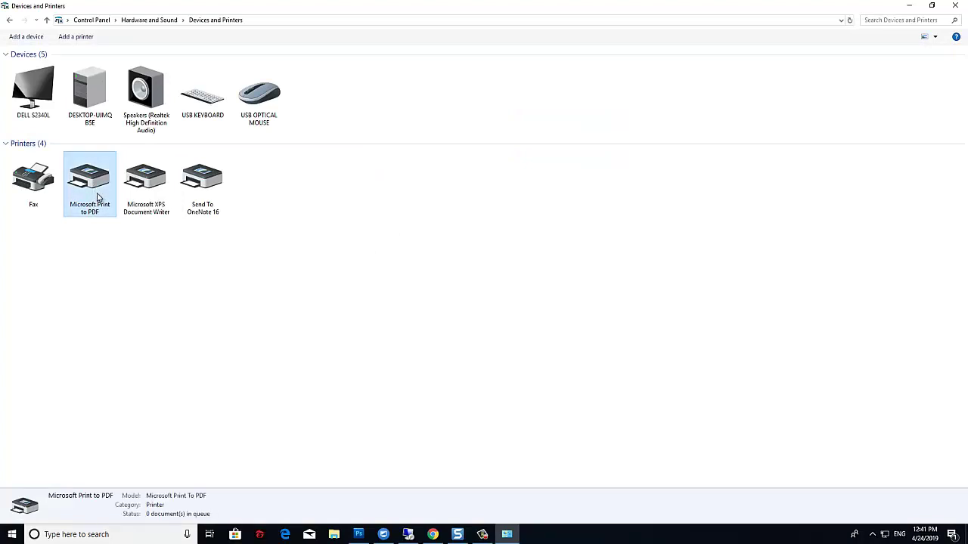
{"action": "right_click", "coordinate": [109, 217]}
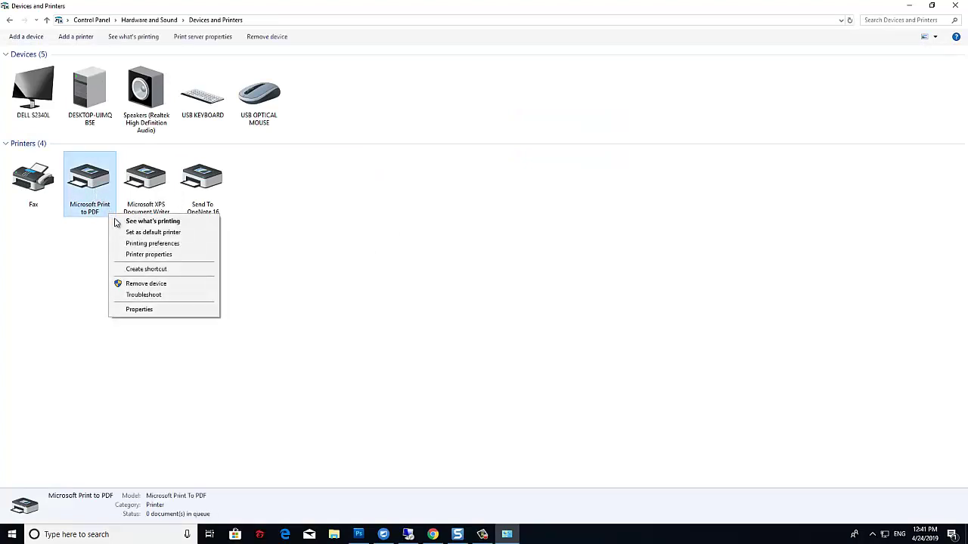
{"action": "left_click", "coordinate": [167, 236]}
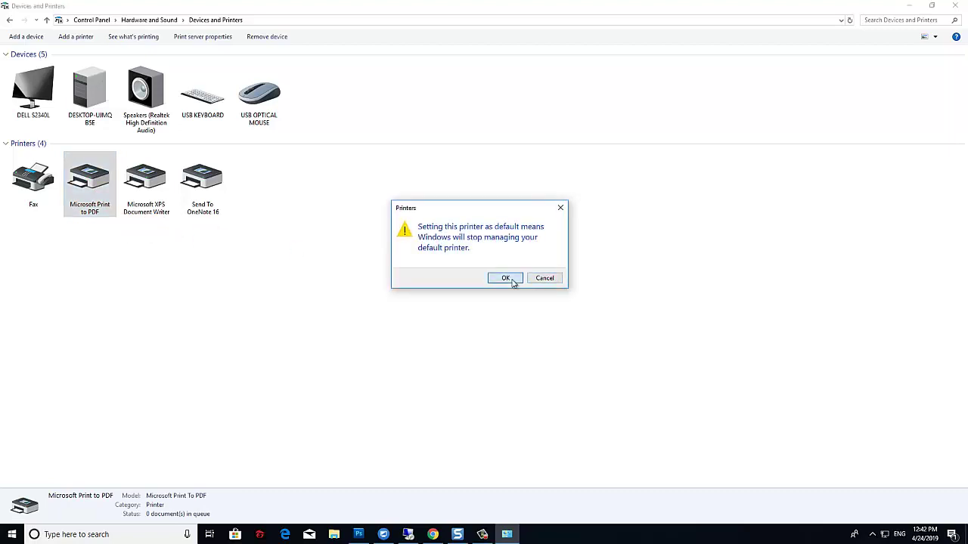
{"action": "left_click", "coordinate": [505, 278]}
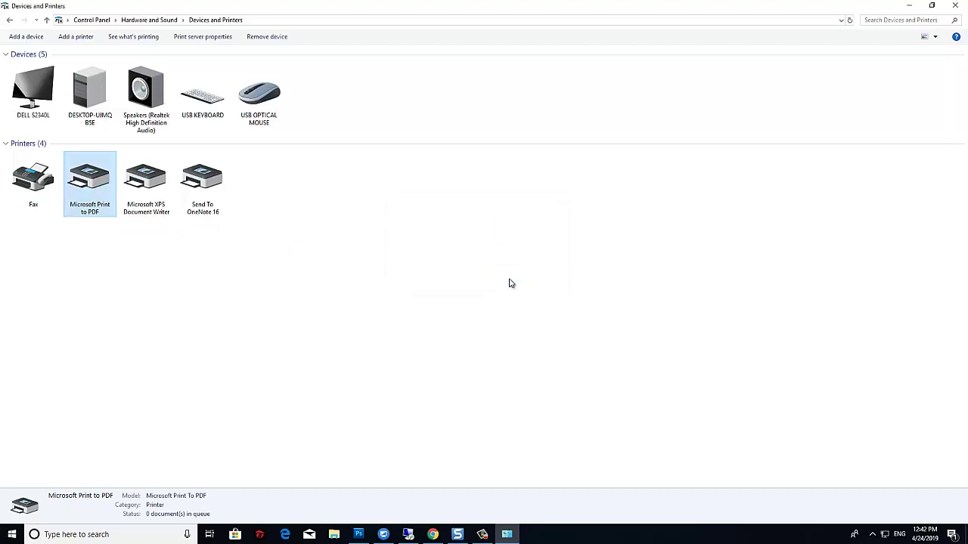
{"action": "left_click", "coordinate": [466, 308]}
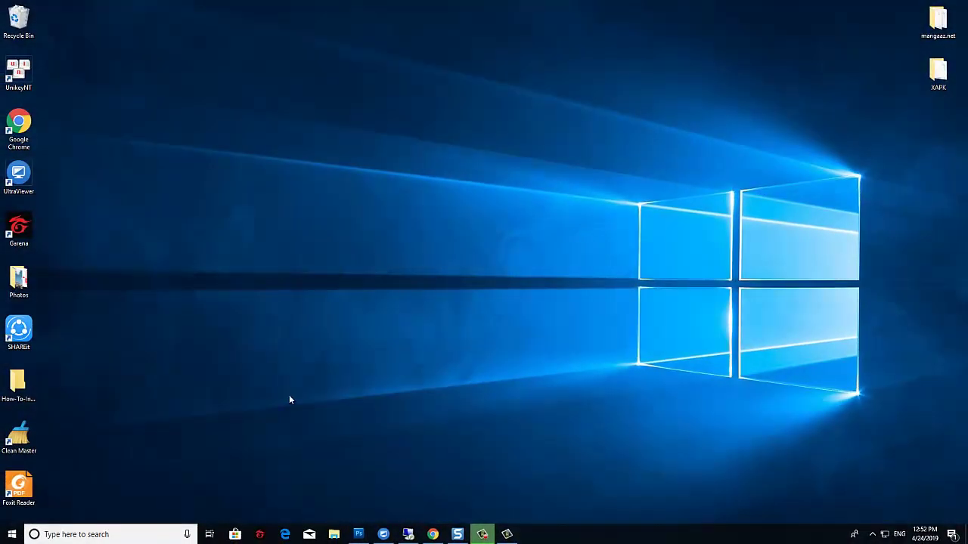
Open Control Panel from the desktop again and go to its Devices and Printers list
{"action": "left_click", "coordinate": [126, 533]}
{"action": "type", "text": "co"}
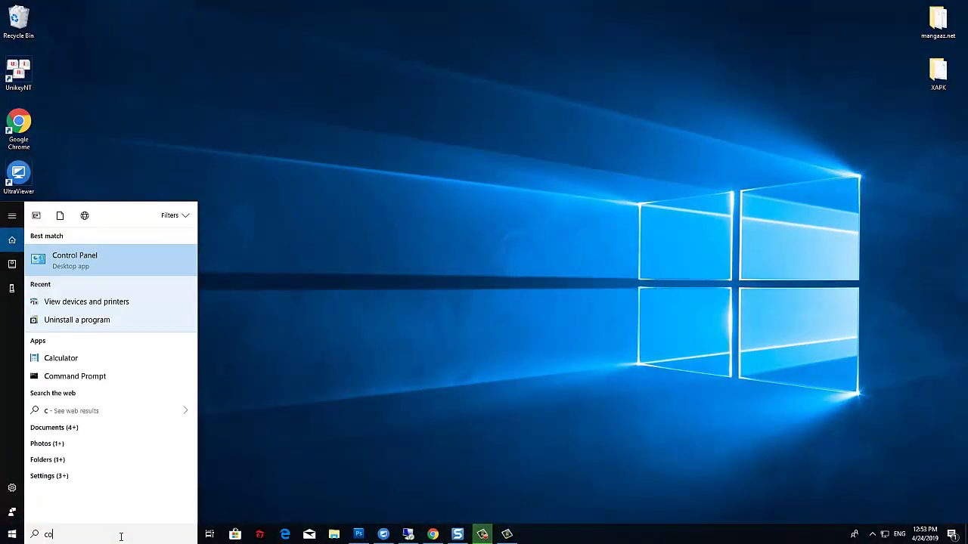
{"action": "type", "text": "ntro"}
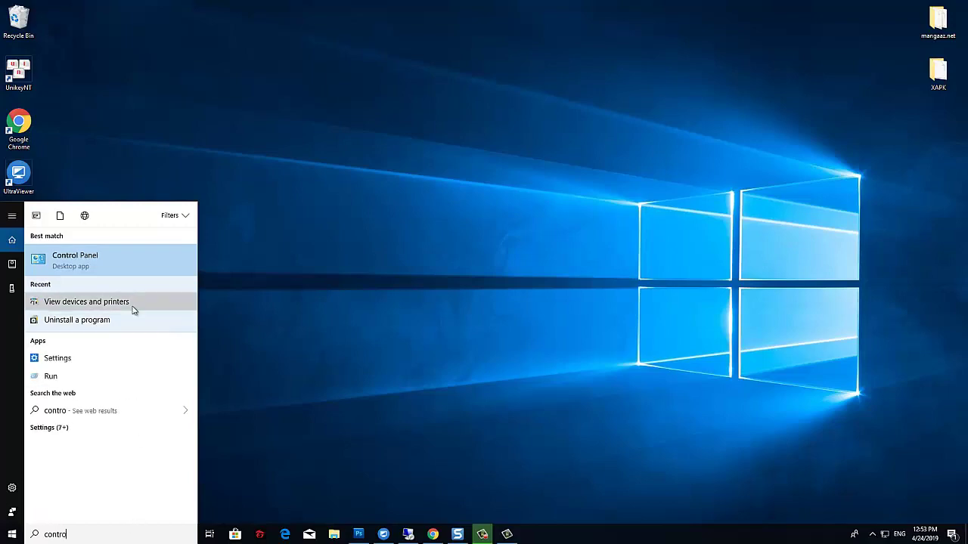
{"action": "left_click", "coordinate": [111, 270]}
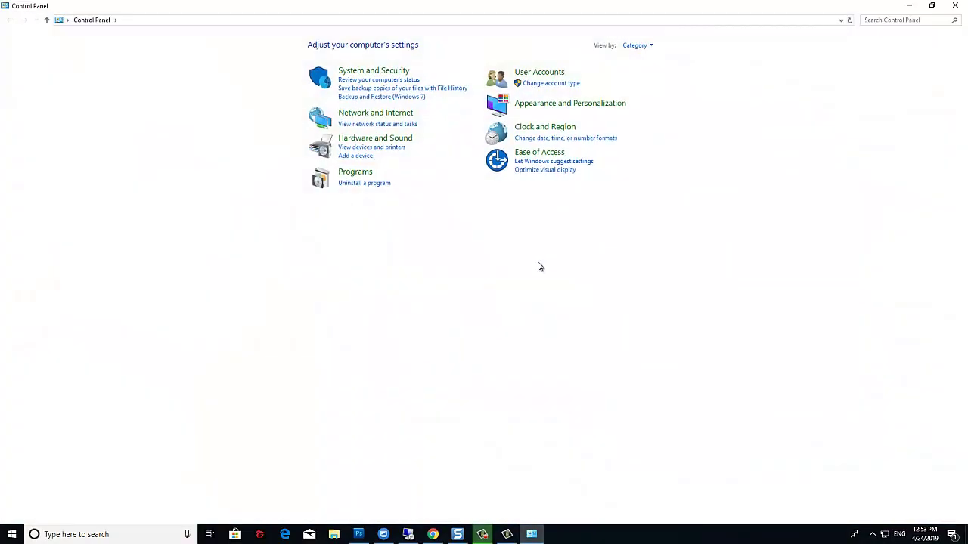
{"action": "left_click", "coordinate": [395, 148]}
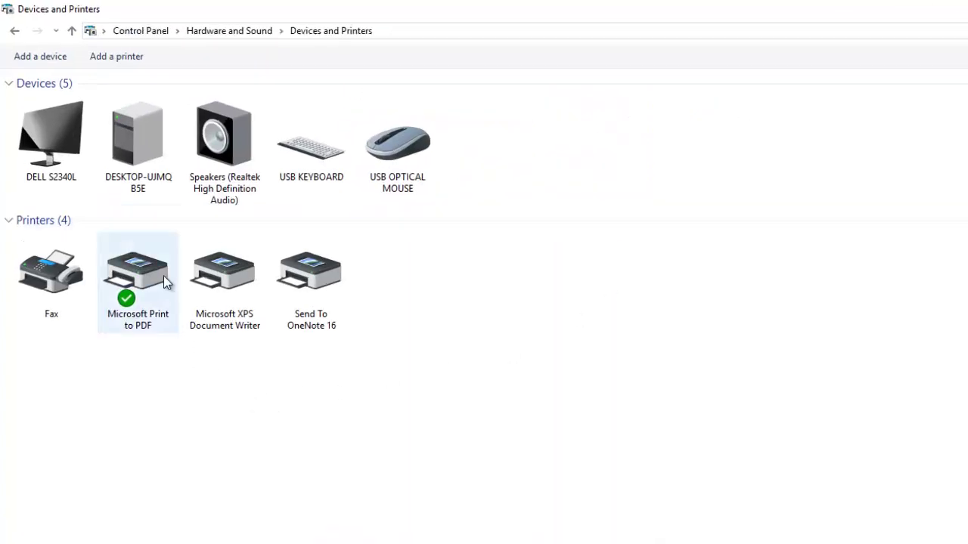
Remove the Microsoft Print to PDF printer from the computer and confirm the removal
{"action": "left_click", "coordinate": [164, 275]}
{"action": "right_click", "coordinate": [164, 275]}
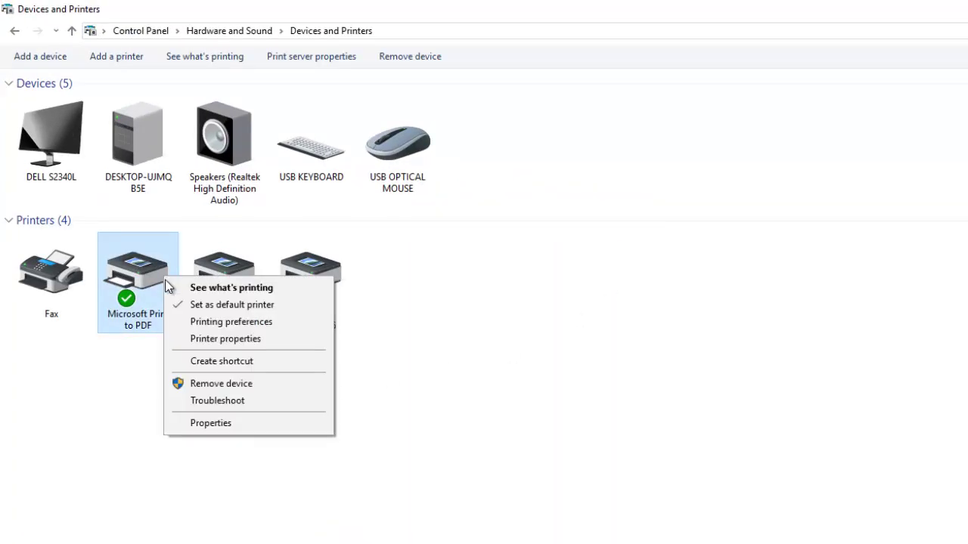
{"action": "left_click", "coordinate": [224, 384]}
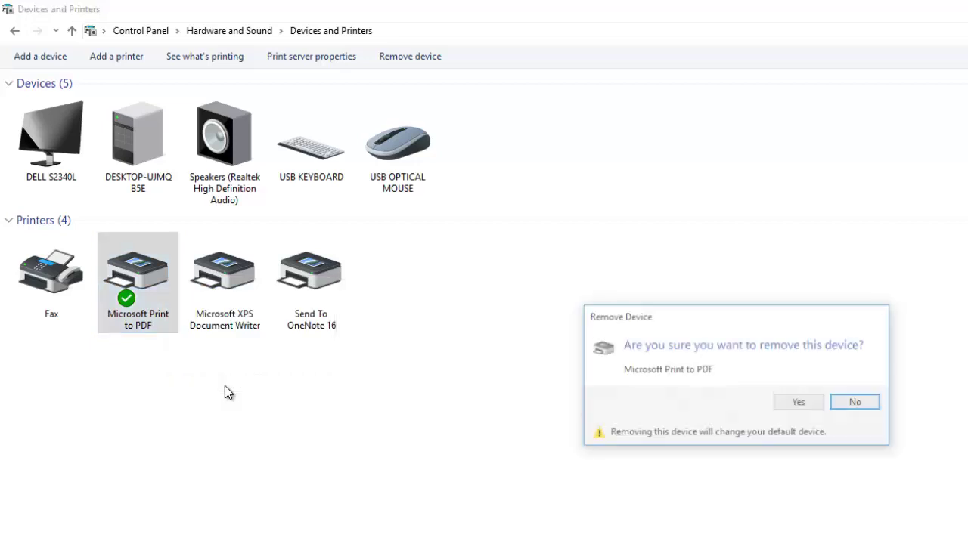
{"action": "left_click", "coordinate": [798, 403]}
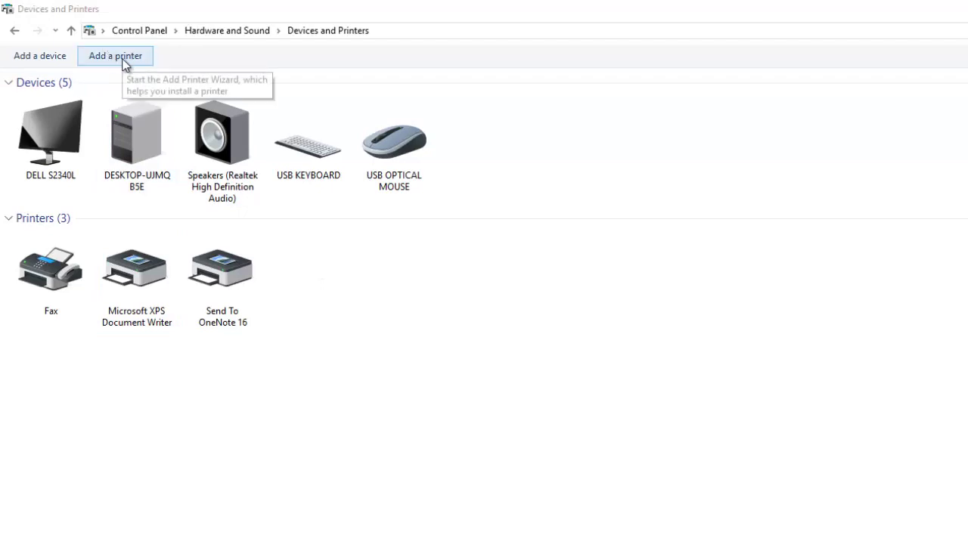
Start adding an unlisted local printer with manual settings, using the existing port PORTPROMPT: (Local Port)
{"action": "left_click", "coordinate": [123, 60]}
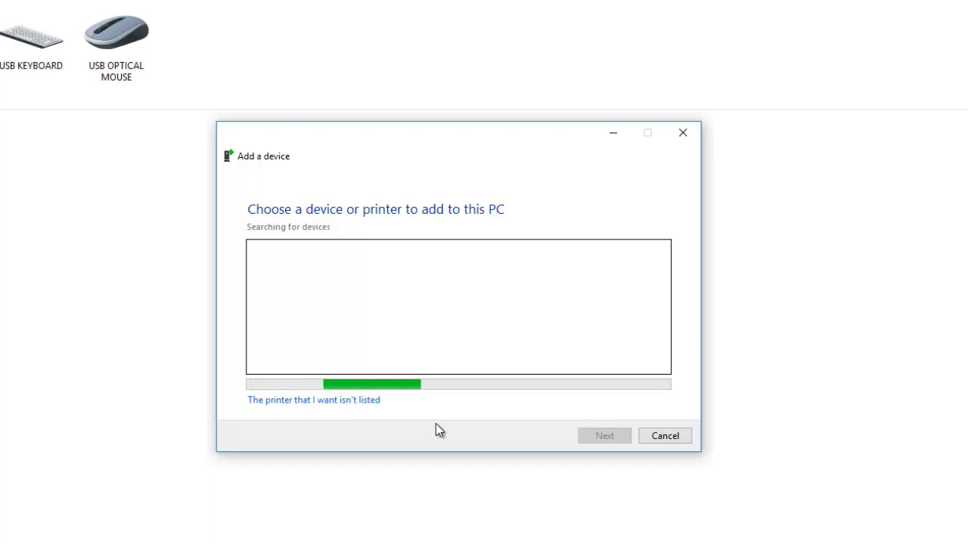
{"action": "left_click", "coordinate": [372, 403]}
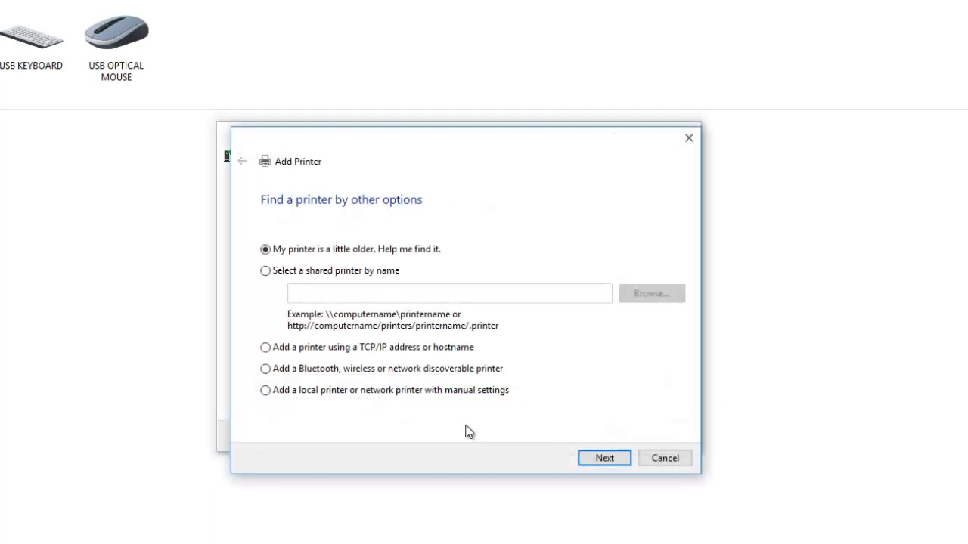
{"action": "left_click", "coordinate": [436, 391]}
{"action": "left_click", "coordinate": [616, 460]}
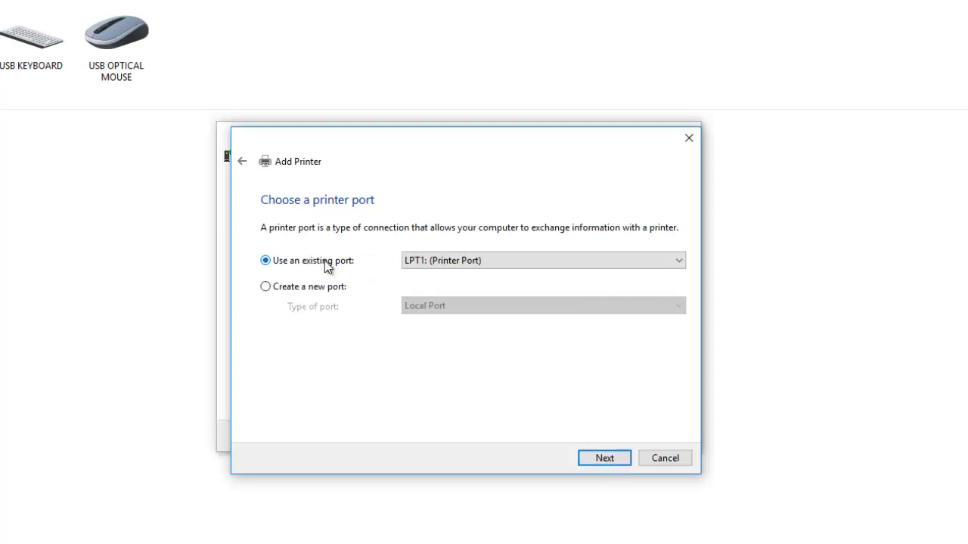
{"action": "left_click", "coordinate": [539, 272]}
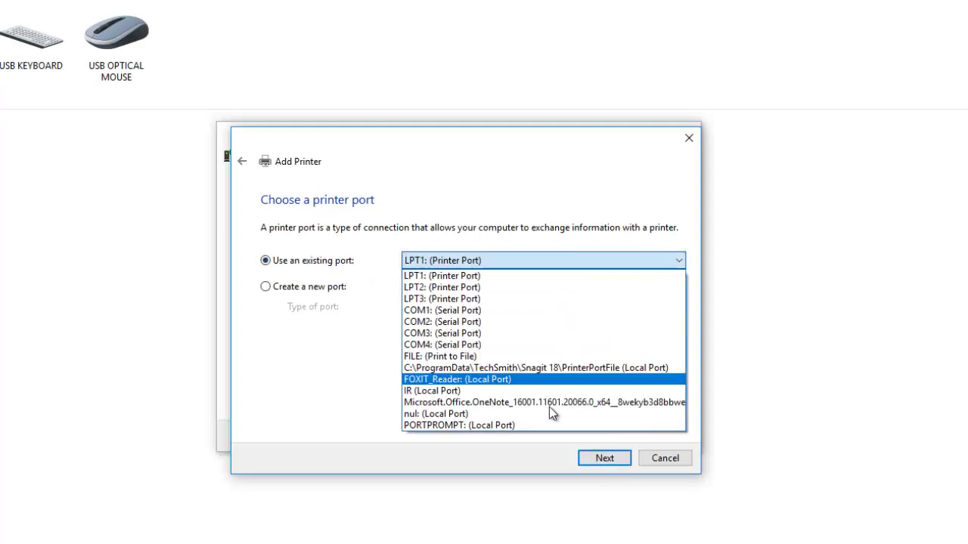
{"action": "left_click", "coordinate": [528, 425]}
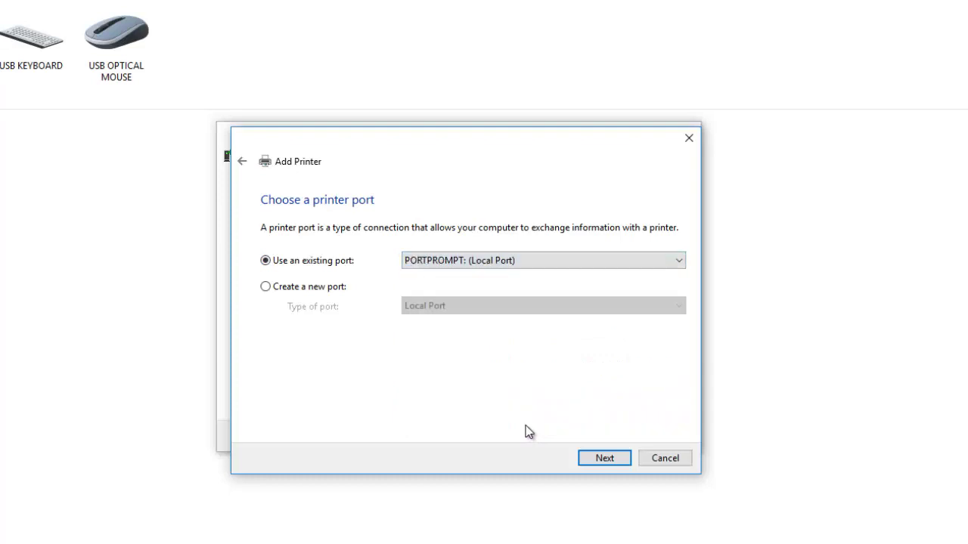
{"action": "left_click", "coordinate": [620, 458]}
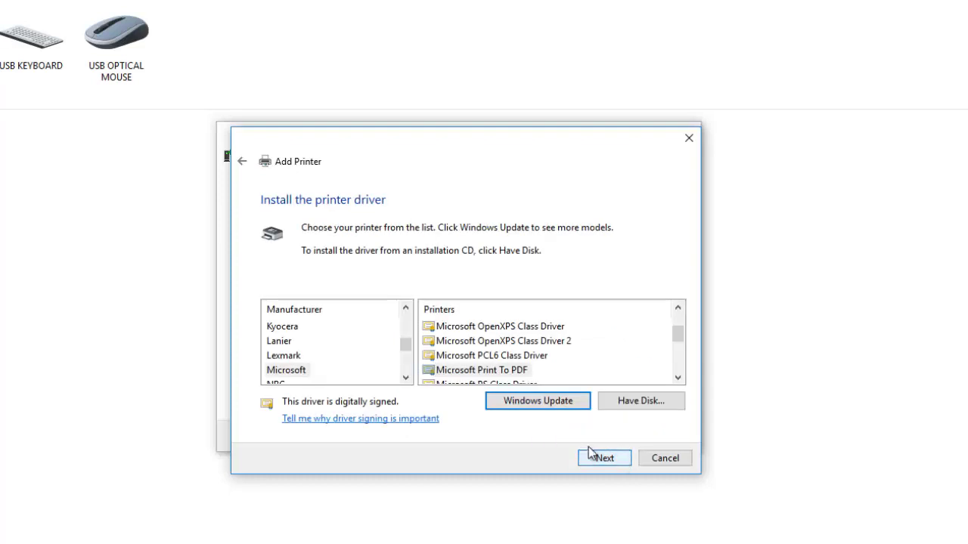
Choose the Microsoft Print To PDF driver from manufacturer Microsoft and replace the currently installed driver
{"action": "left_click", "coordinate": [292, 370]}
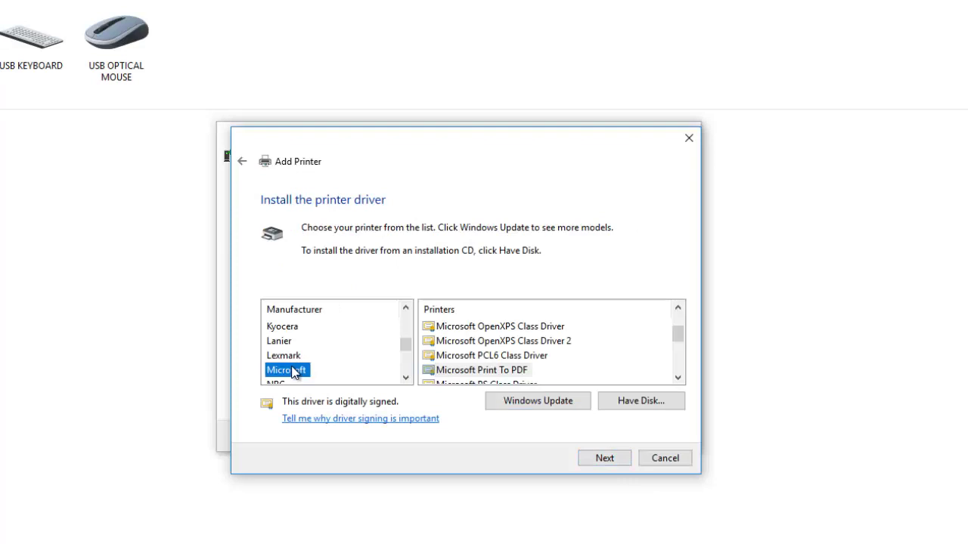
{"action": "left_click", "coordinate": [509, 372]}
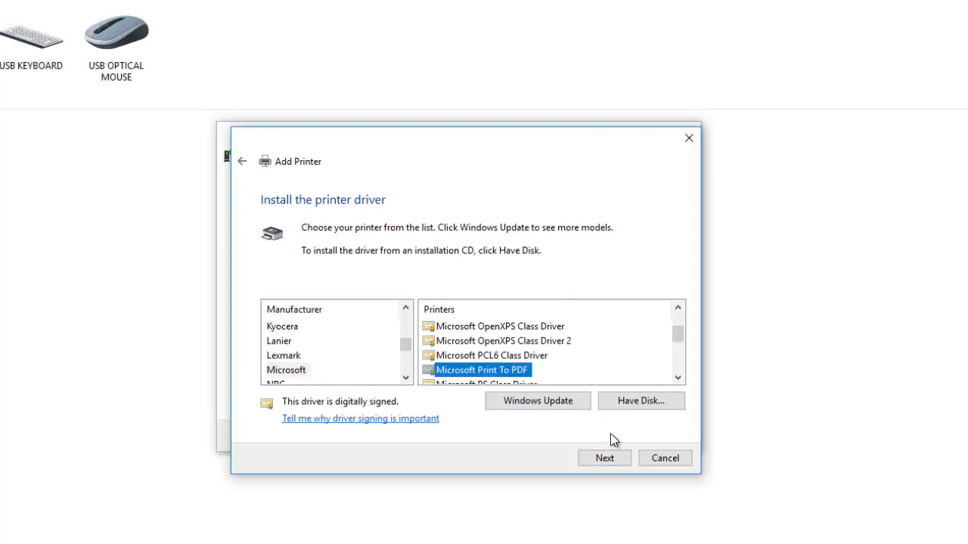
{"action": "left_click", "coordinate": [622, 458]}
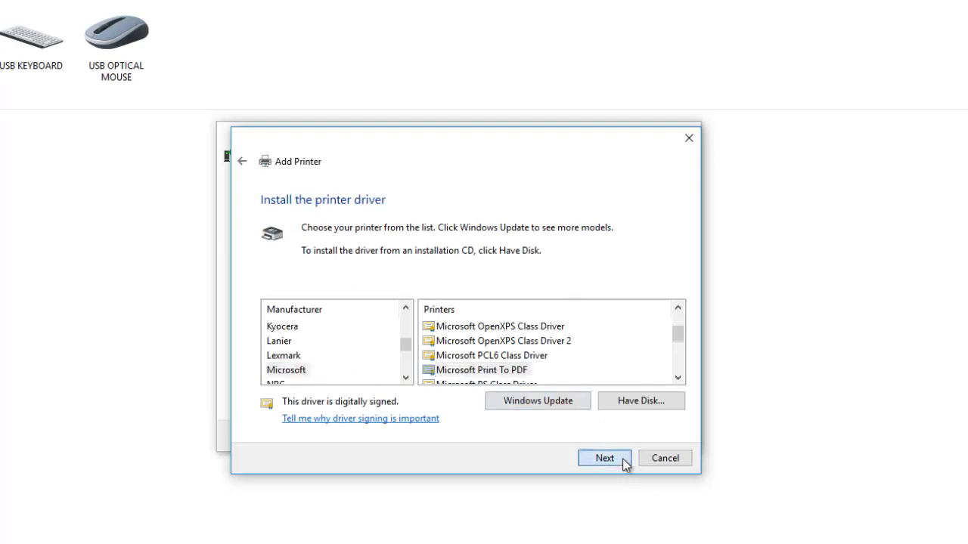
{"action": "left_click", "coordinate": [333, 305]}
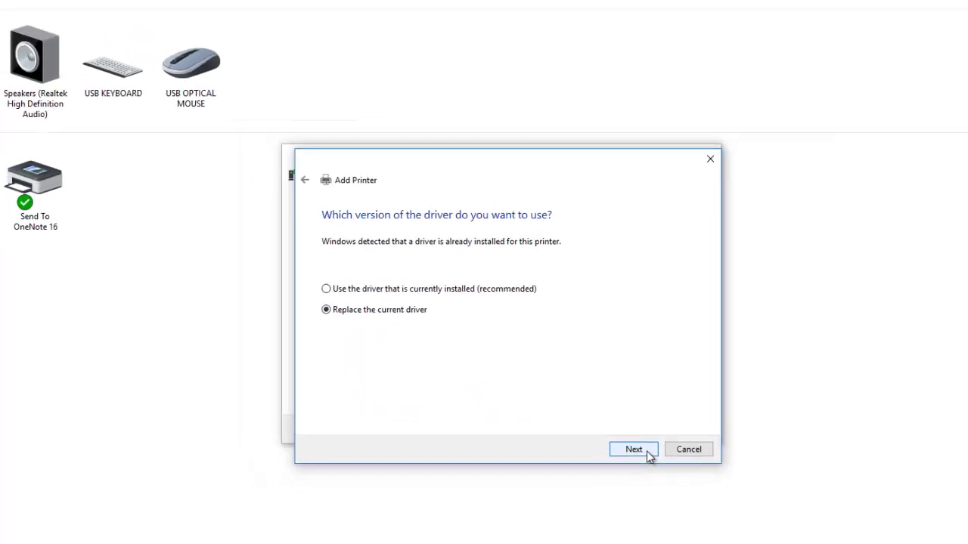
{"action": "left_click", "coordinate": [646, 450]}
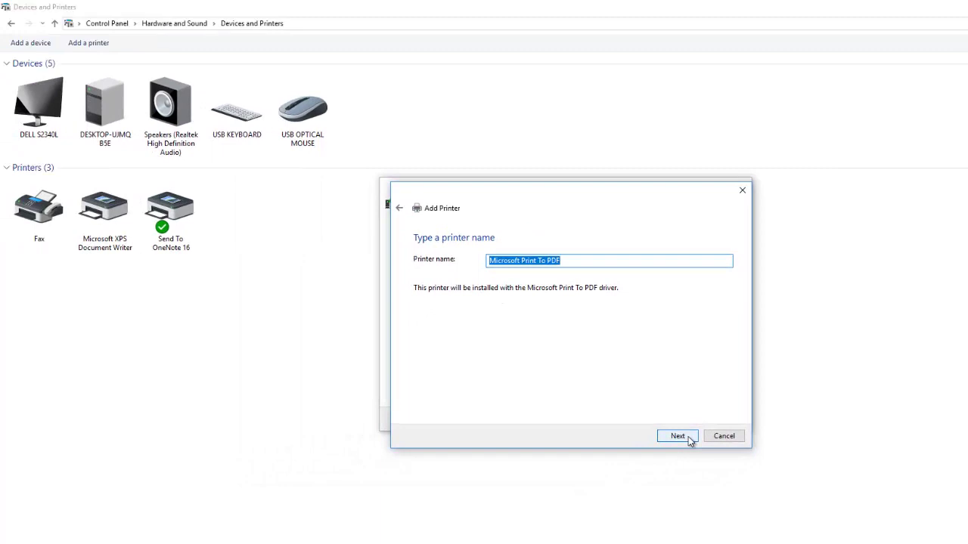
Accept the printer name Microsoft Print To PDF, set it as the default printer and finish the wizard
{"action": "left_click", "coordinate": [689, 440]}
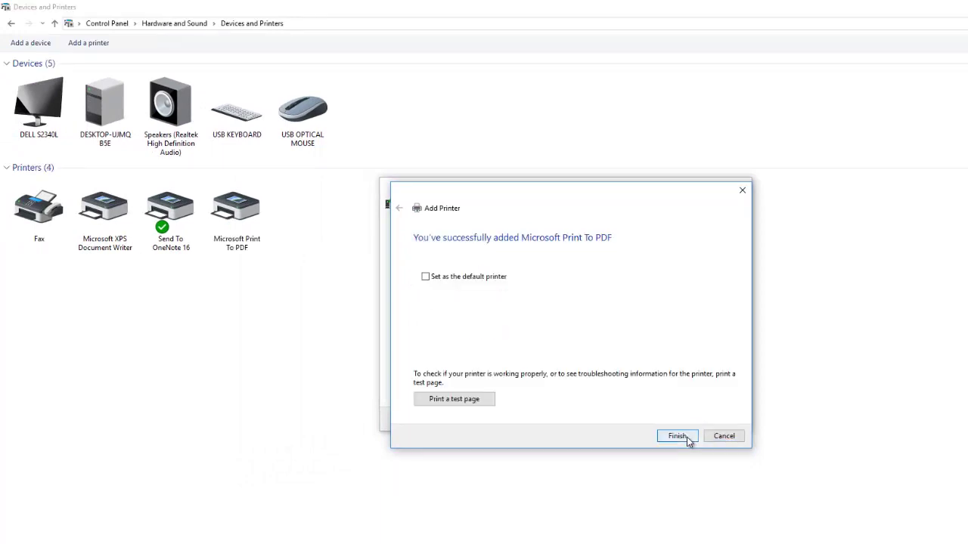
{"action": "left_click", "coordinate": [484, 278]}
{"action": "left_click", "coordinate": [677, 439]}
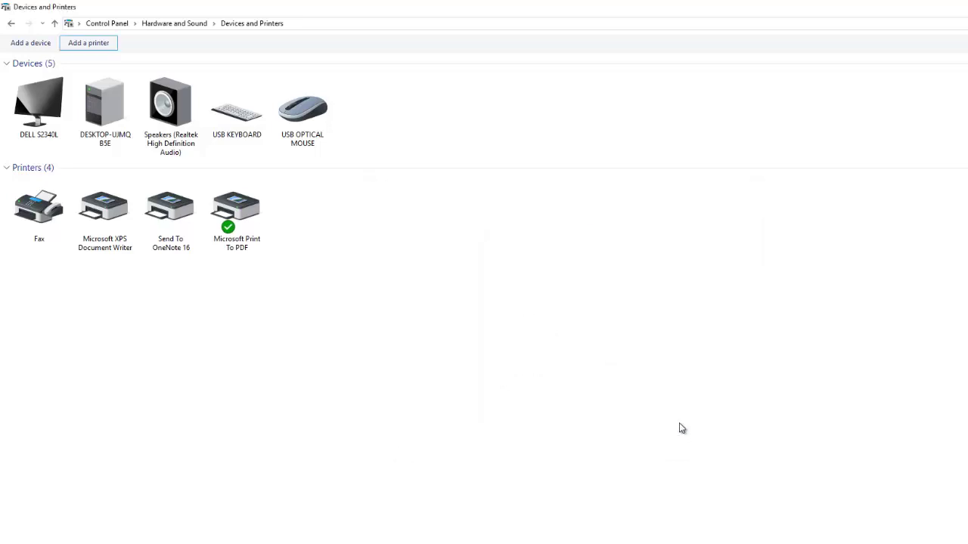